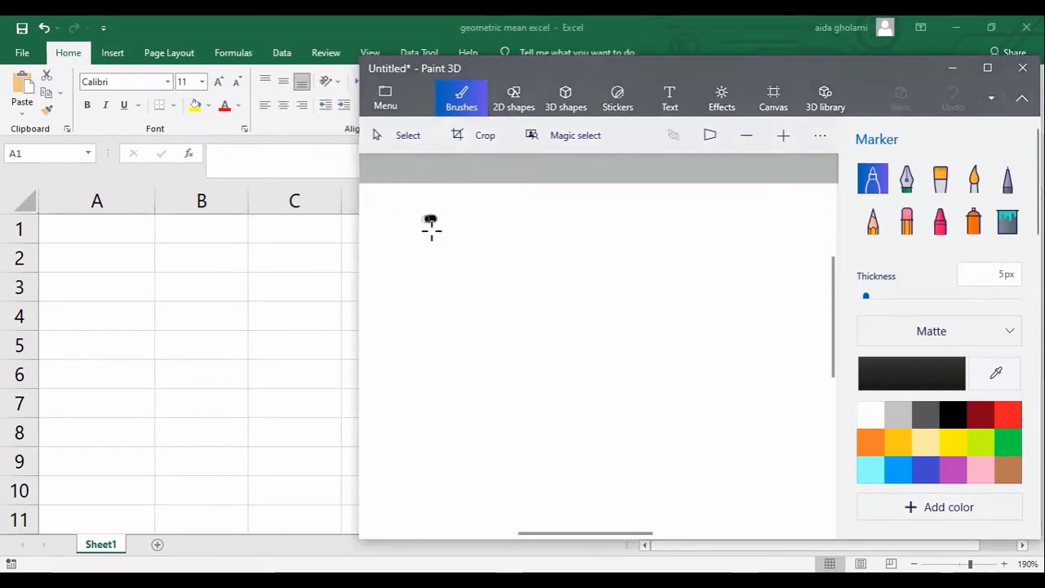
Hand-draw 'G =' with an n-indexed radical, plus a temporary 'nth' note below.
mouse_move(437, 218)
mouse_down()
mouse_move(401, 257)
mouse_move(424, 299)
mouse_move(448, 303)
mouse_move(452, 253)
mouse_move(479, 289)
mouse_move(612, 218)
mouse_move(788, 200)
mouse_up()
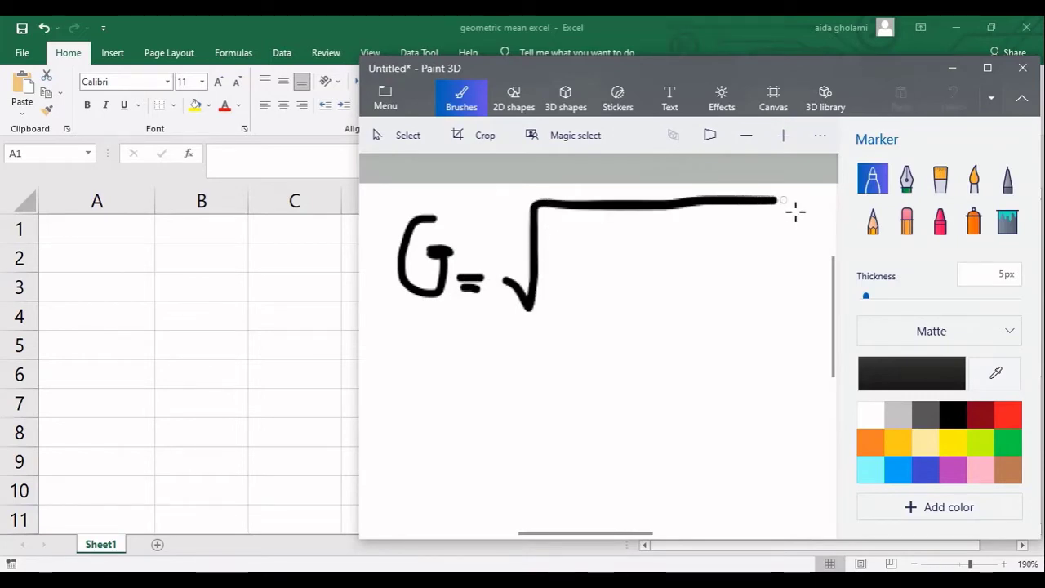
drag(493, 213, 517, 232)
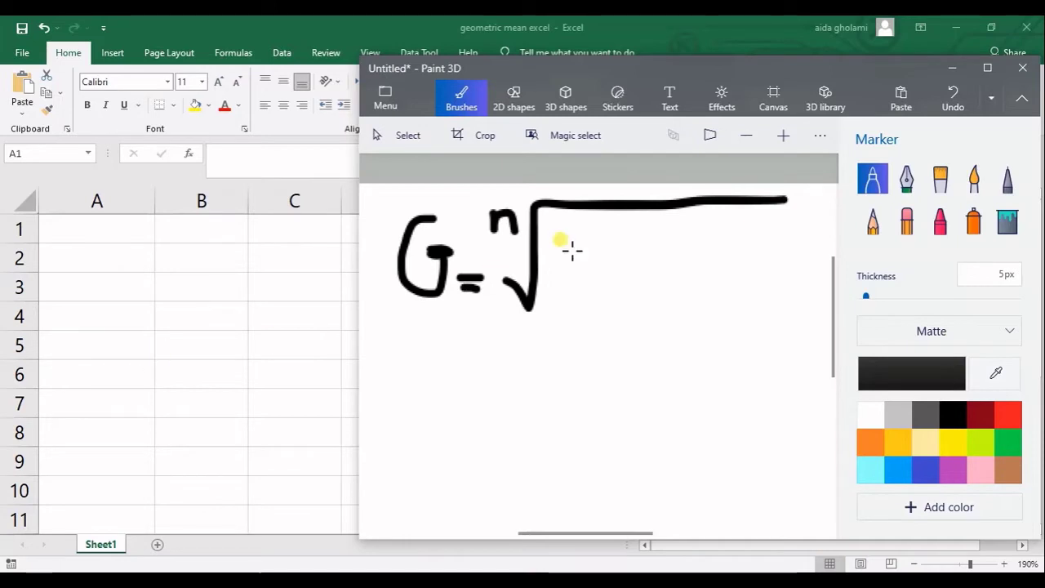
mouse_move(391, 400)
mouse_down()
mouse_move(392, 437)
mouse_move(418, 408)
mouse_move(422, 437)
mouse_up()
drag(441, 378, 448, 445)
mouse_move(434, 404)
mouse_down()
mouse_move(465, 399)
mouse_move(456, 443)
mouse_move(483, 444)
mouse_up()
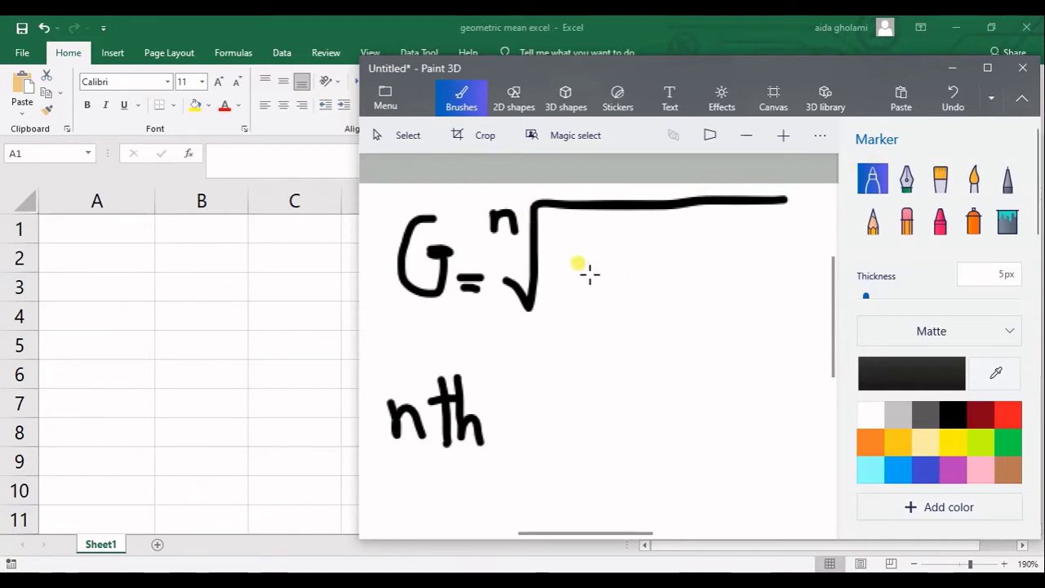
Write the product x1·x2···xn inside the radical.
drag(578, 253, 552, 295)
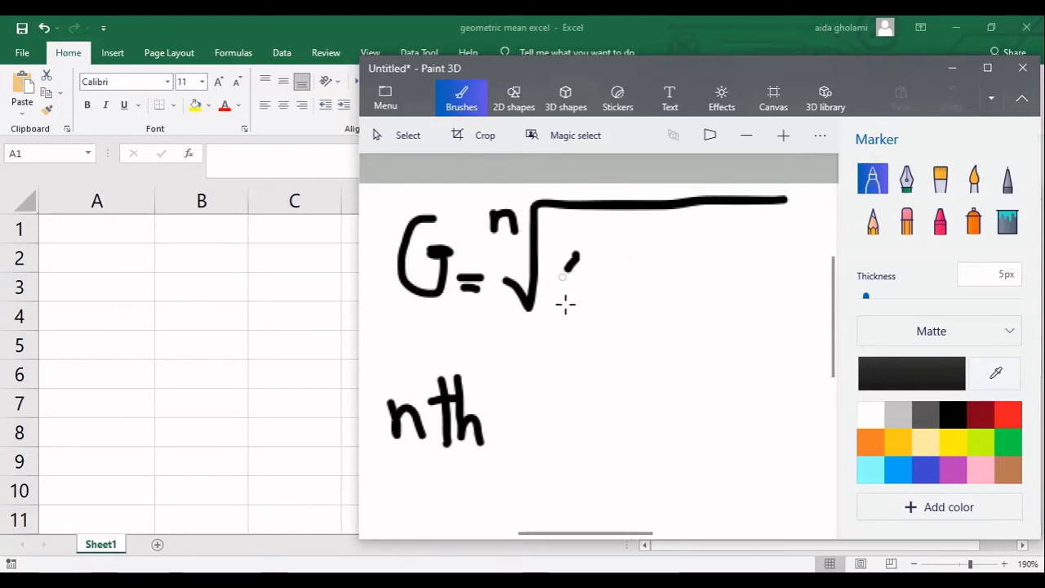
drag(555, 258, 613, 323)
click(621, 284)
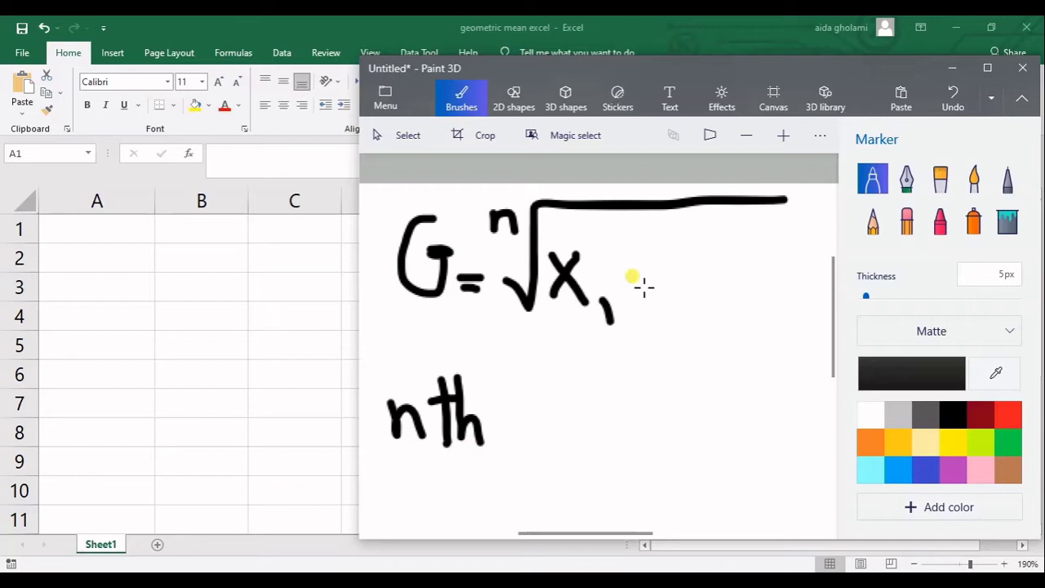
mouse_move(635, 253)
mouse_down()
mouse_move(658, 282)
mouse_move(637, 286)
mouse_move(705, 314)
mouse_up()
click(709, 280)
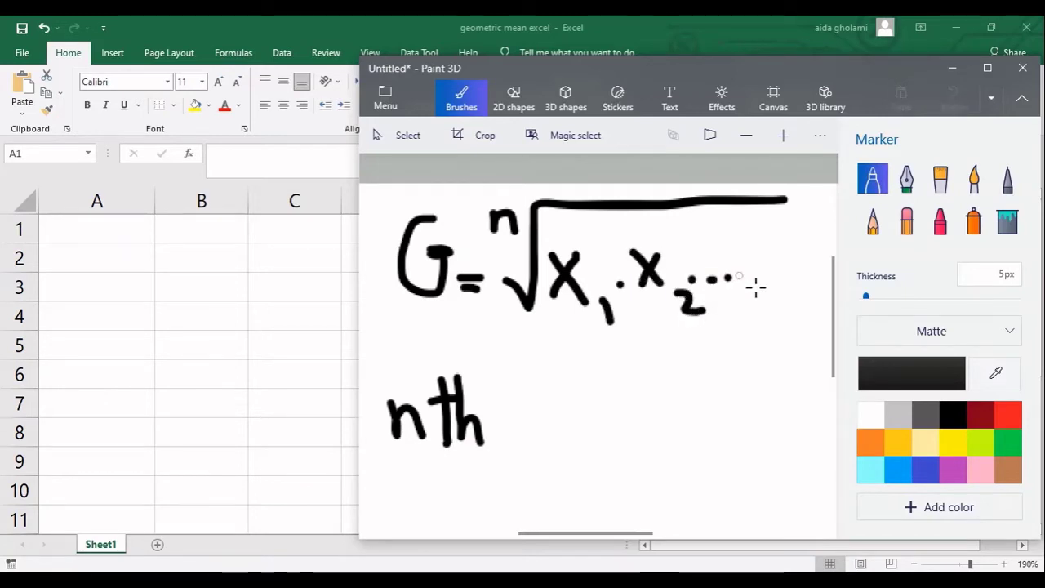
drag(740, 278, 752, 275)
mouse_move(802, 251)
mouse_down()
mouse_move(776, 278)
mouse_move(815, 292)
mouse_move(819, 322)
mouse_move(837, 327)
mouse_up()
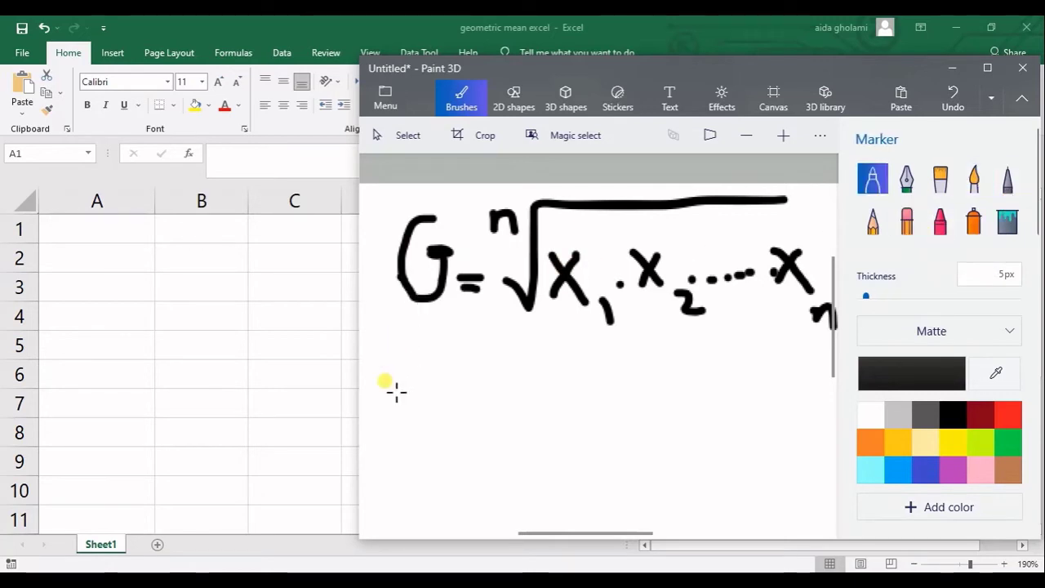
Hand-write the word 'Average =' below the geometric mean formula.
mouse_move(374, 441)
mouse_down()
mouse_move(397, 446)
mouse_move(408, 424)
mouse_move(422, 444)
mouse_move(429, 413)
mouse_up()
mouse_move(433, 427)
mouse_down()
mouse_move(477, 437)
mouse_move(500, 400)
mouse_move(539, 431)
mouse_move(552, 418)
mouse_move(564, 457)
mouse_up()
click(484, 411)
mouse_move(577, 403)
mouse_down()
mouse_move(606, 432)
mouse_move(627, 426)
mouse_move(628, 412)
mouse_move(819, 431)
mouse_move(838, 416)
mouse_up()
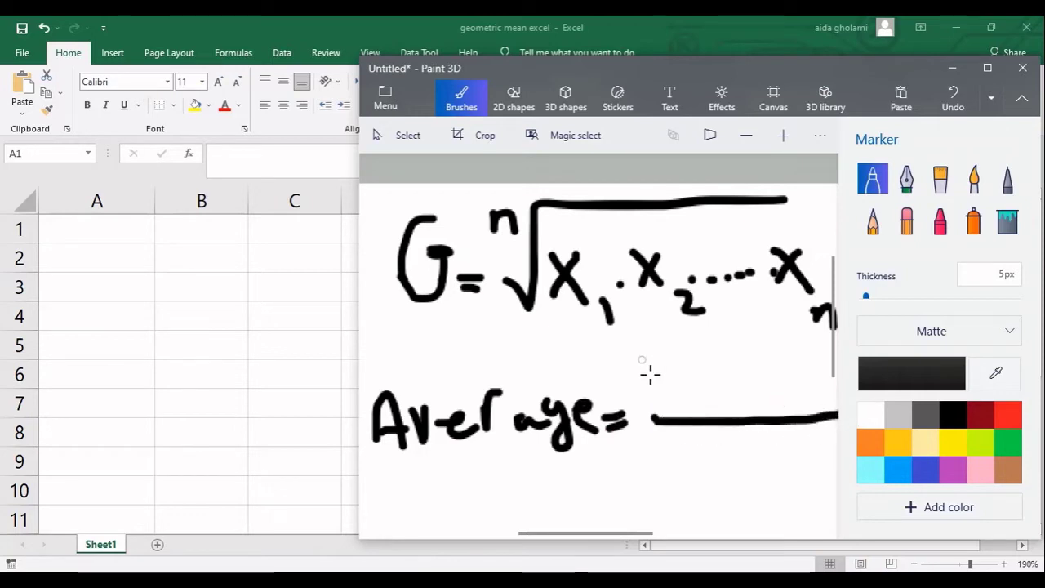
Draw the fraction with x1 + x2 + as numerator and n underneath.
drag(637, 367, 671, 402)
drag(701, 384, 732, 382)
drag(745, 360, 772, 400)
drag(788, 381, 810, 400)
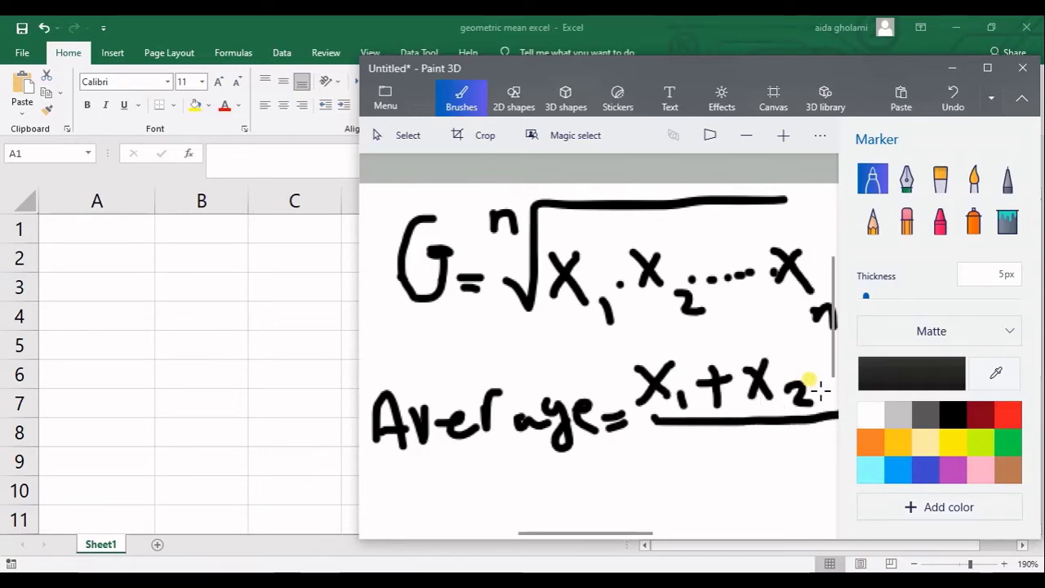
mouse_move(810, 363)
mouse_down()
mouse_move(809, 399)
mouse_move(820, 375)
mouse_up()
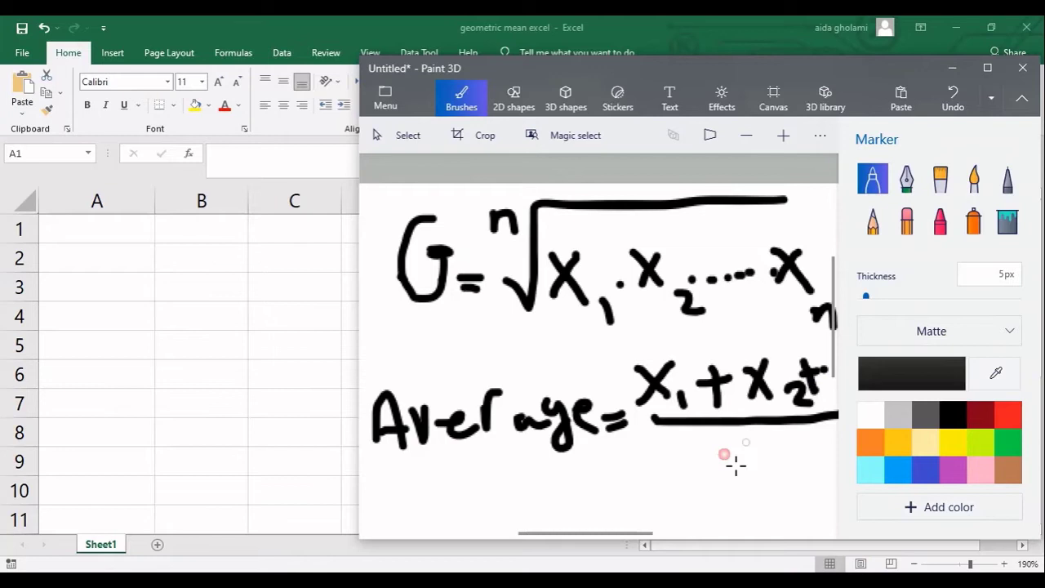
mouse_move(717, 454)
mouse_down()
mouse_move(747, 460)
mouse_move(755, 479)
mouse_move(715, 482)
mouse_move(724, 470)
mouse_up()
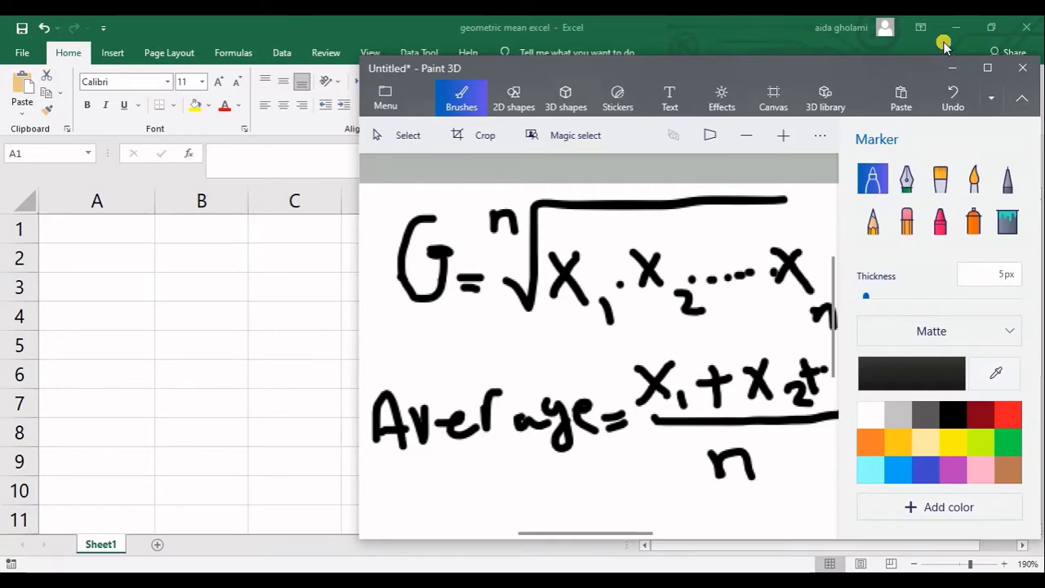
Enter =GEOMEAN(2,2) in cell A1 using autocomplete, so it displays 2.
click(953, 68)
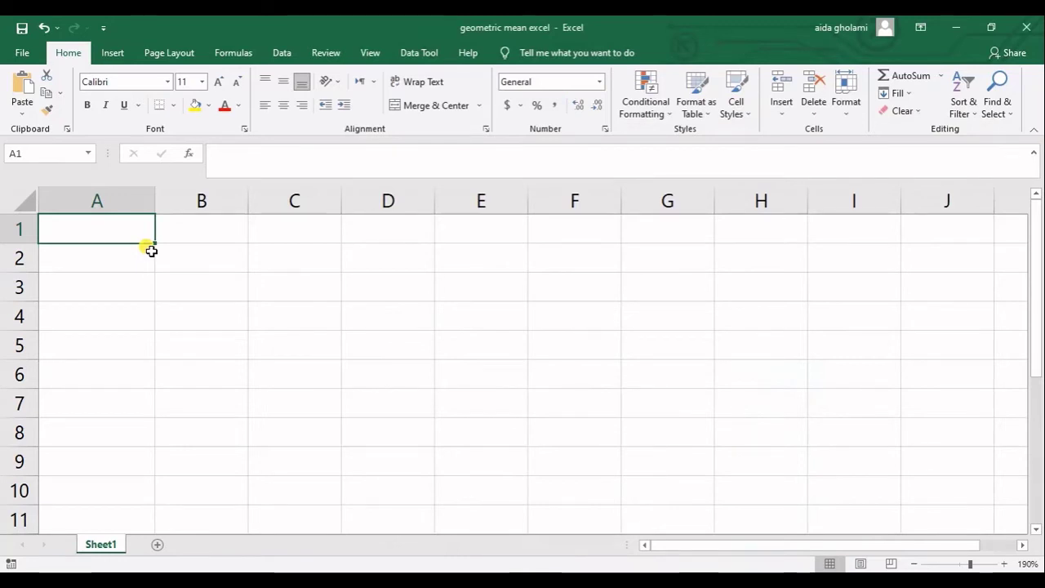
text(=)
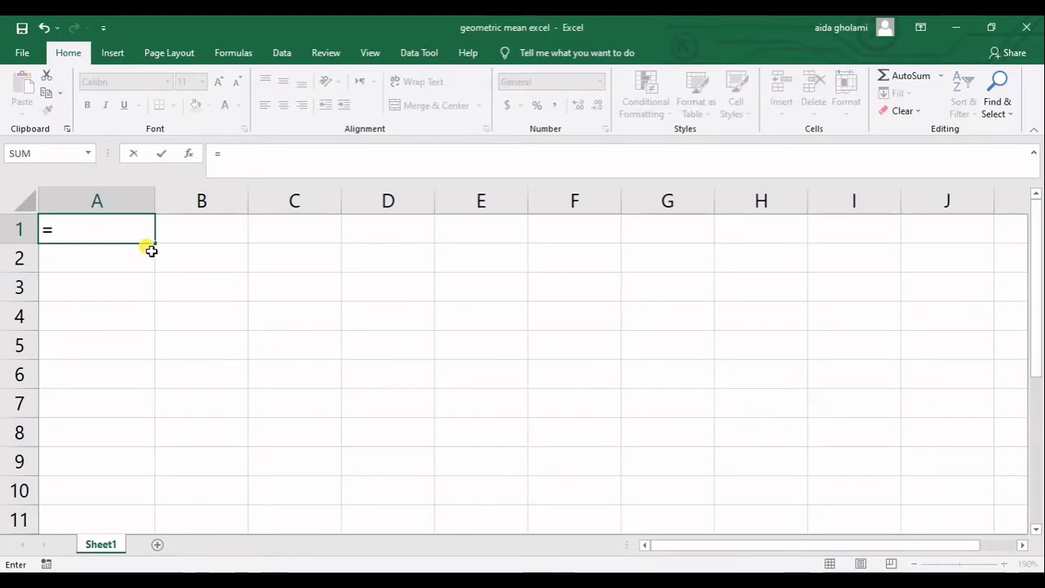
text(ge)
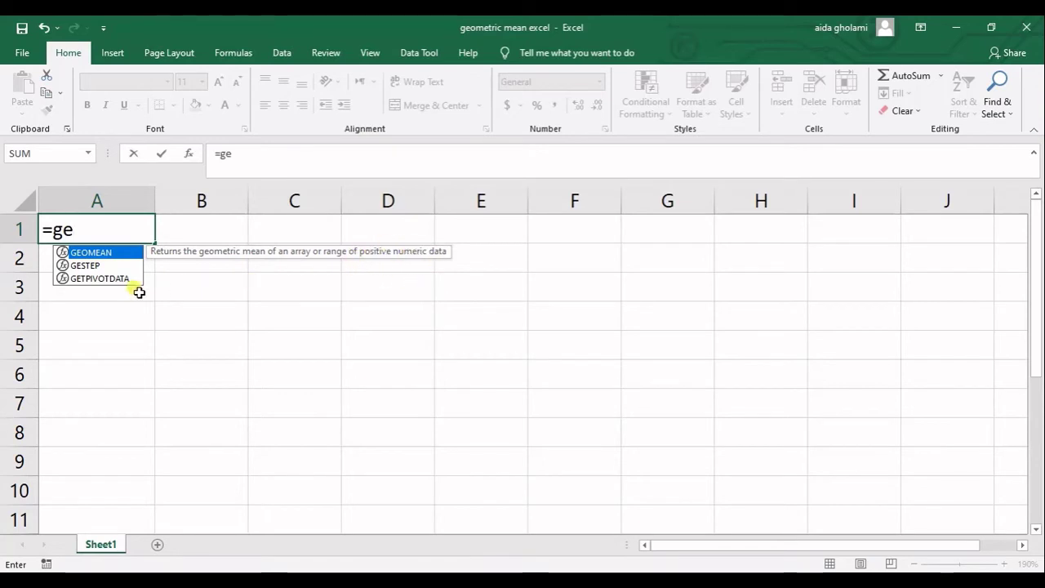
double_click(115, 254)
click(150, 232)
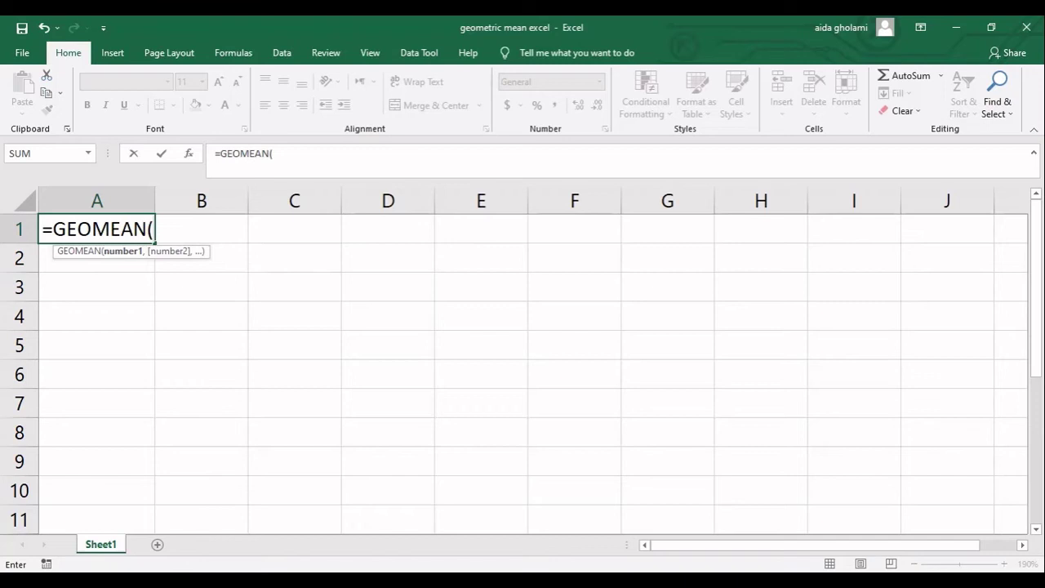
key(alt+Tab)
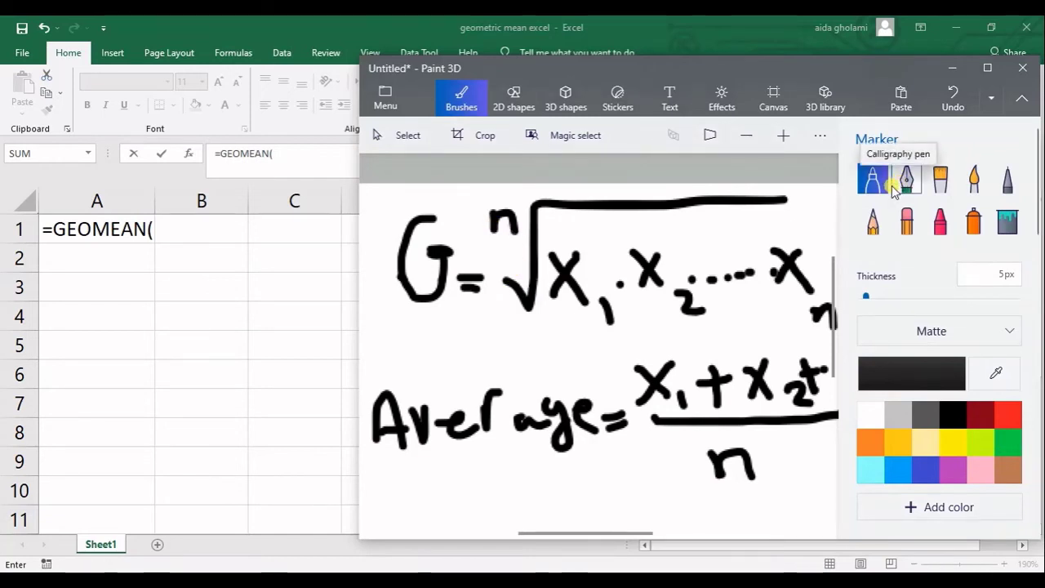
click(965, 68)
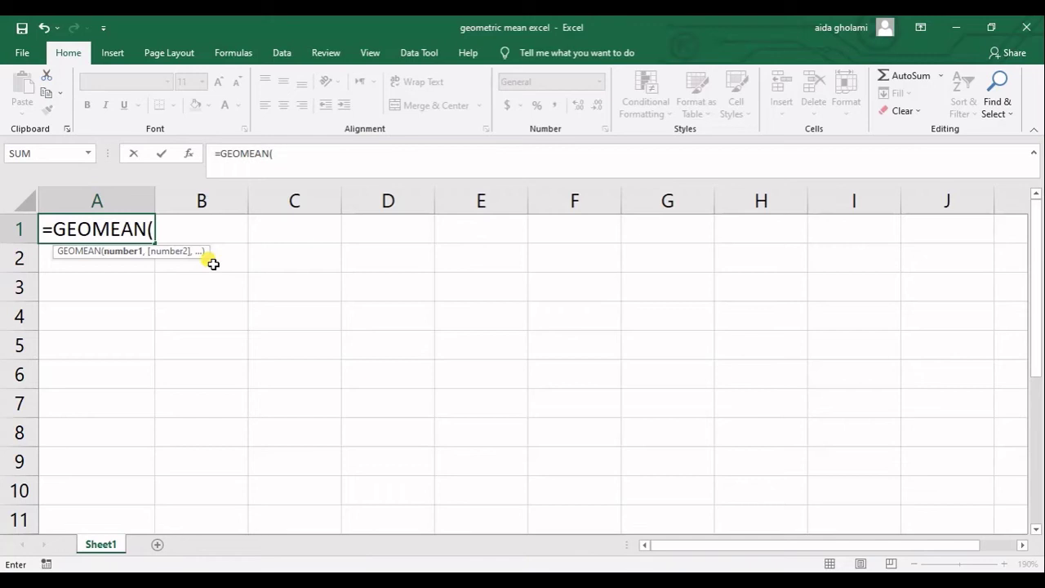
click(102, 229)
text(2,)
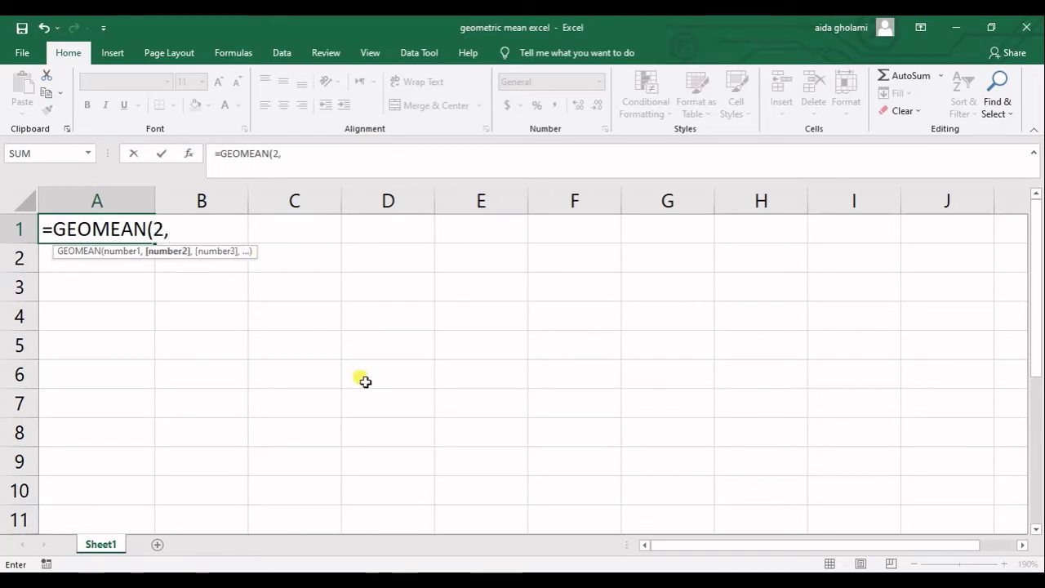
text(2)
text())
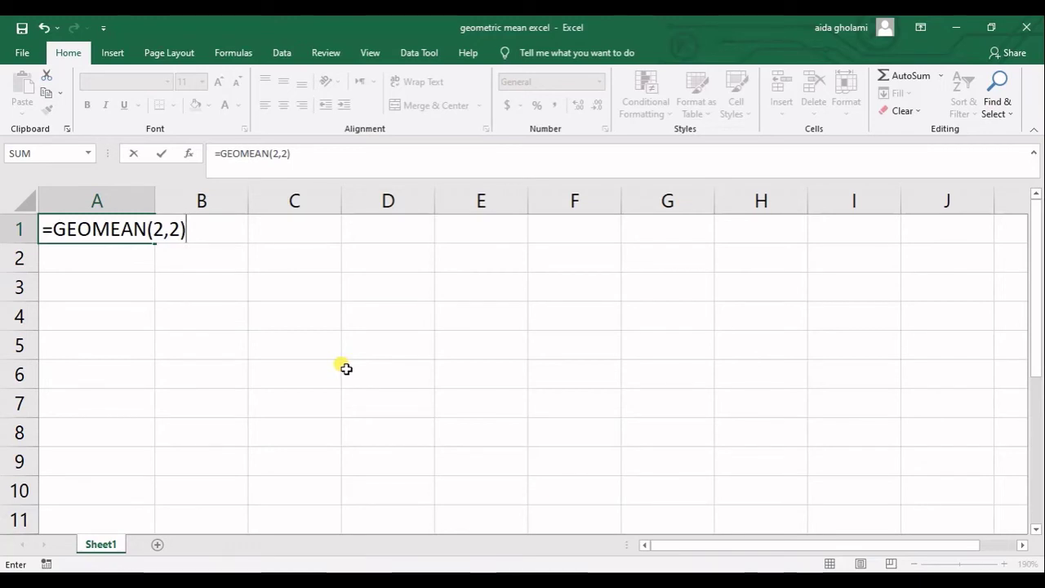
key(Return)
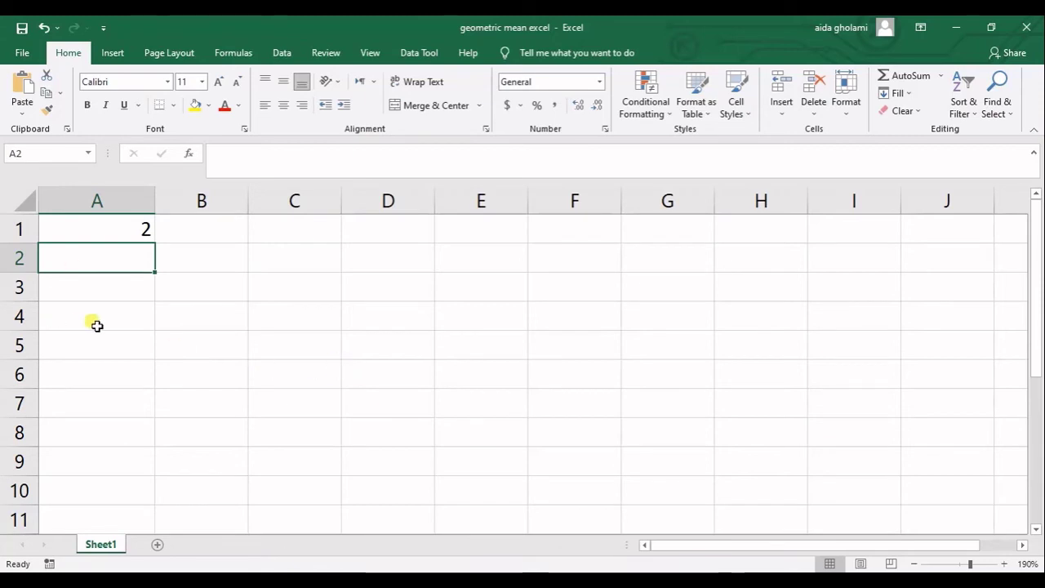
Fill the year series 2000, 2001, 2002 into D1:D3, removing the extra 2003.
click(336, 241)
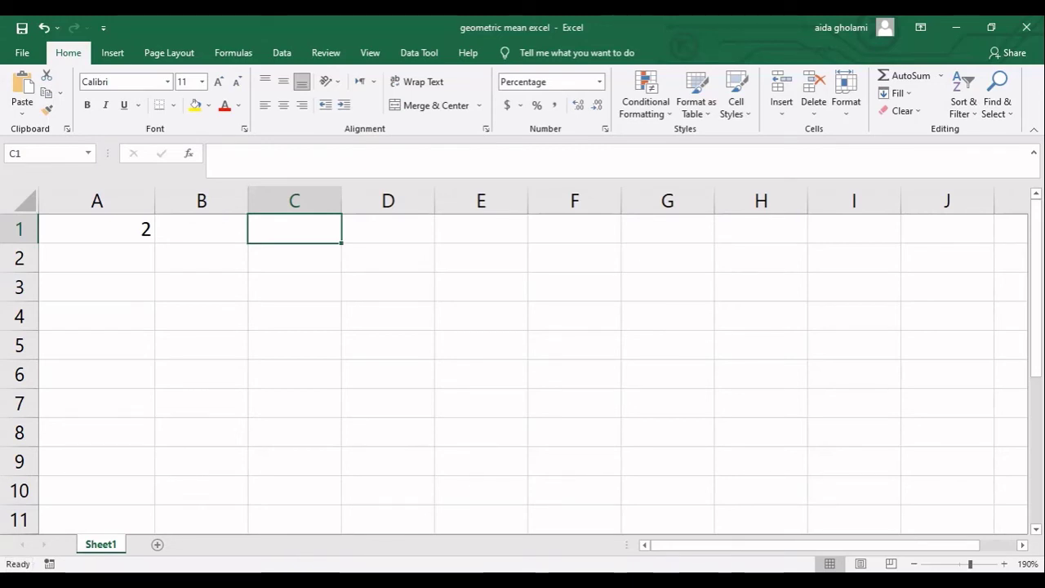
key(Right)
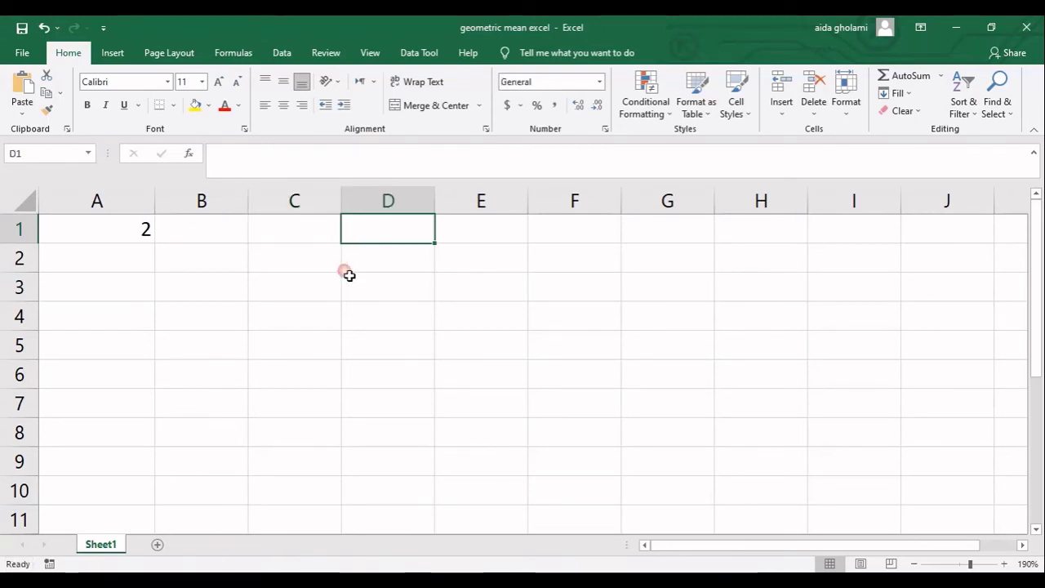
text(2000)
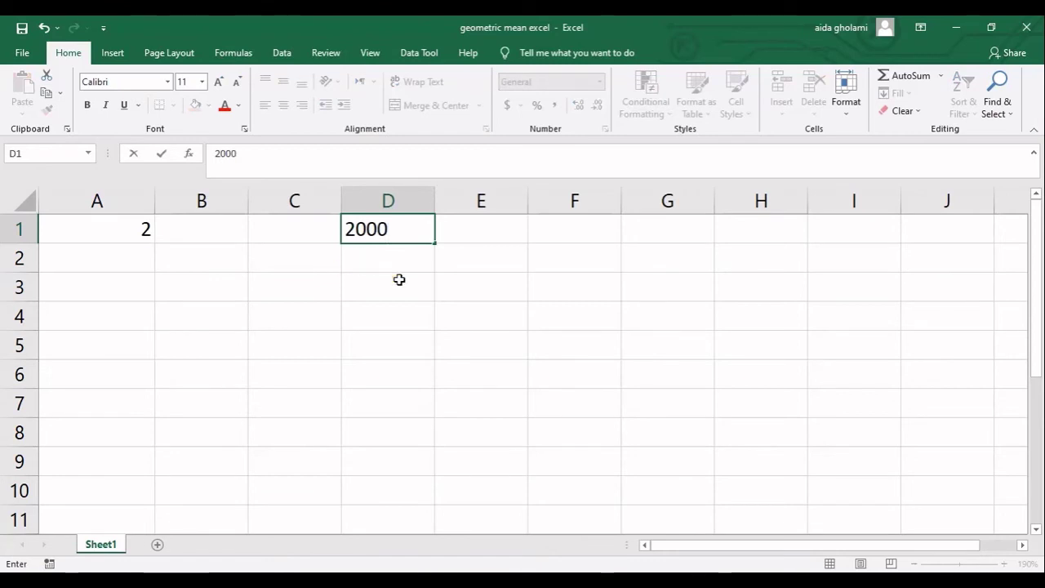
key(Return)
key(Up)
drag(438, 248, 442, 329)
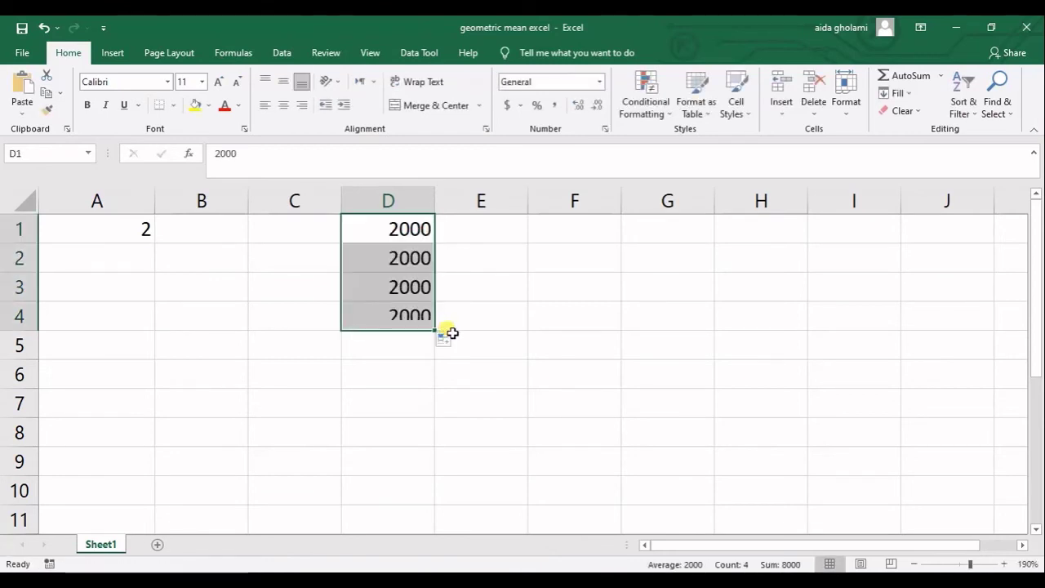
click(449, 341)
click(465, 376)
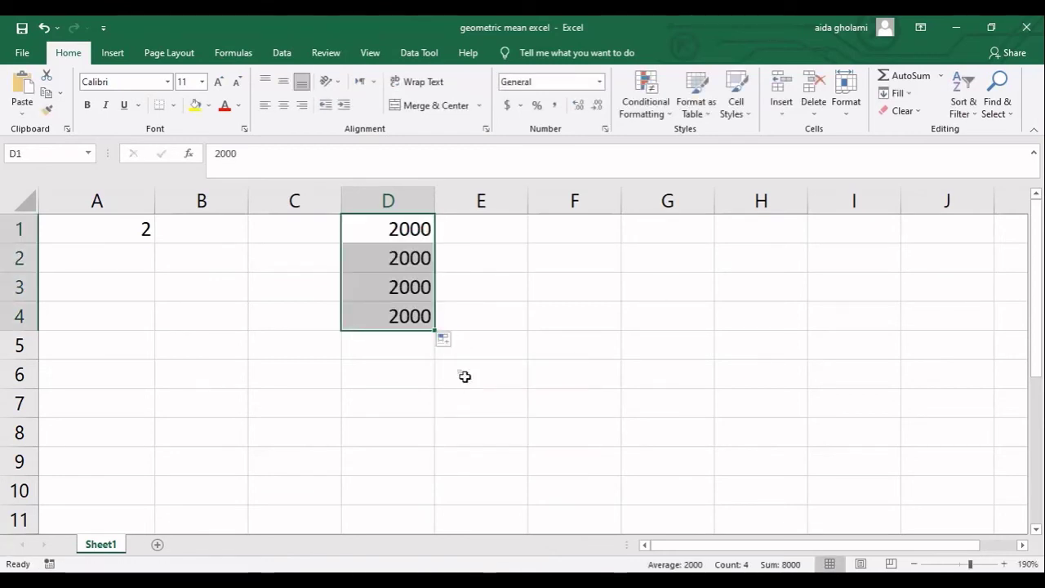
click(381, 324)
key(Delete)
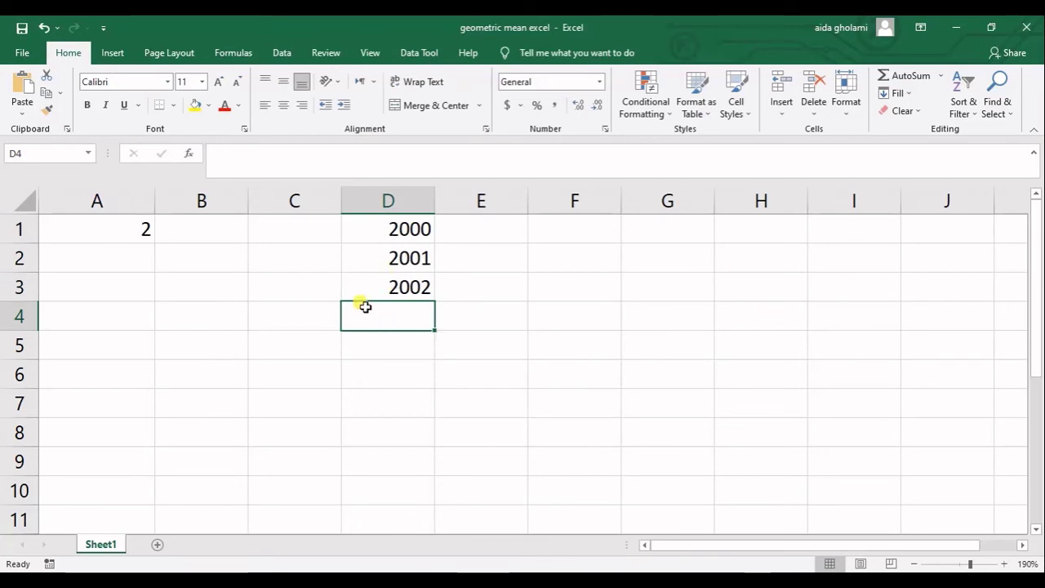
click(359, 296)
Enter the growth rates 1%, 2% and 6% in C1:C3.
click(304, 229)
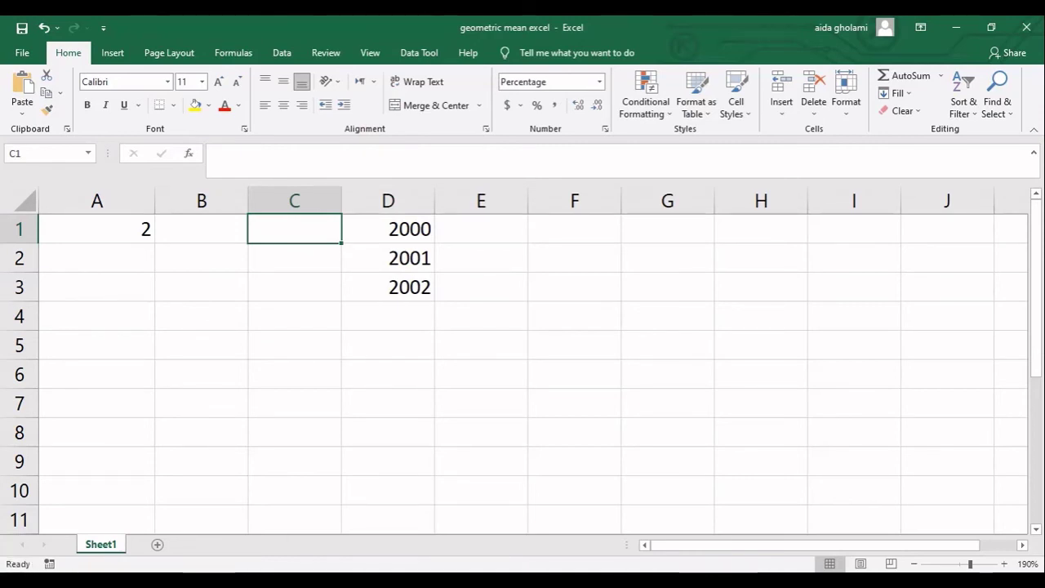
text(1)
key(Return)
text(2)
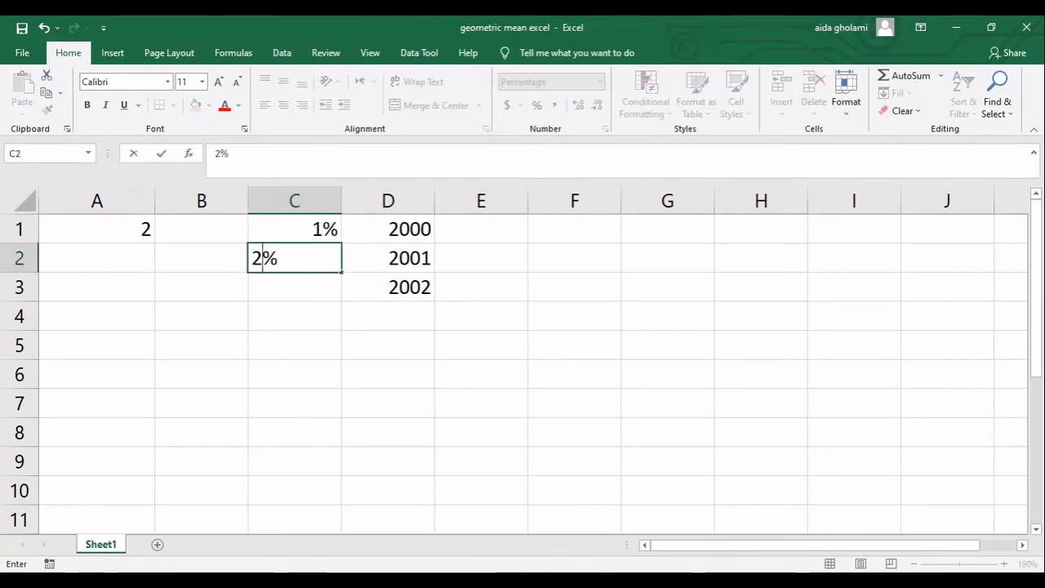
key(Return)
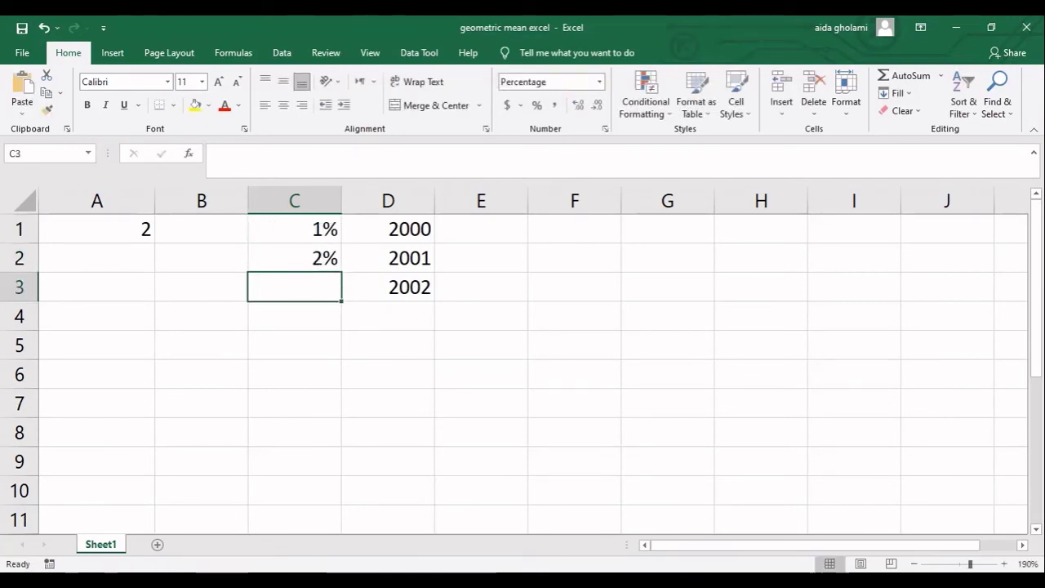
text(6)
click(280, 355)
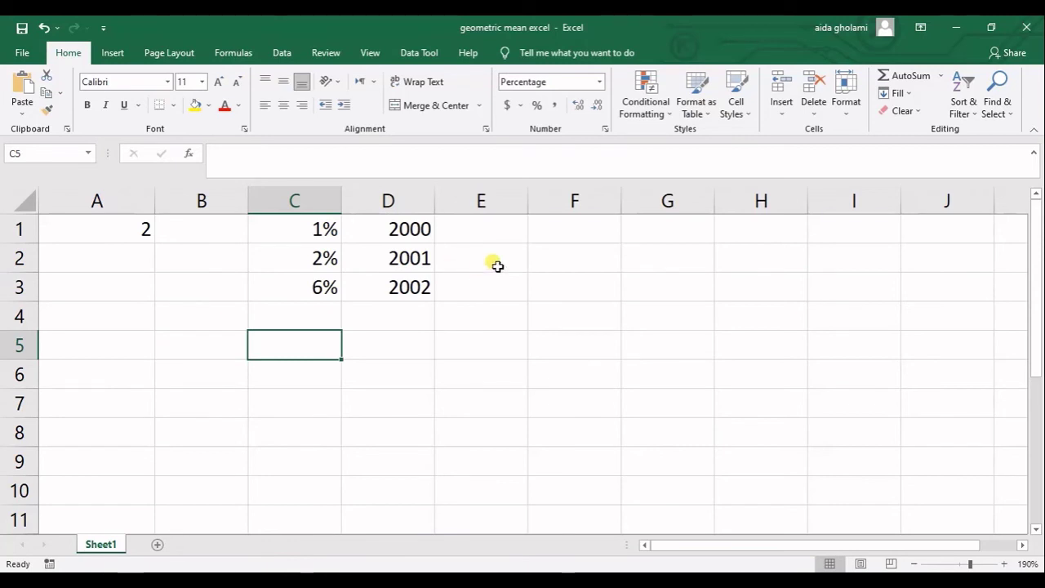
Enter =GEOMEAN(C1:C3) in cell A3, giving 2%.
click(104, 287)
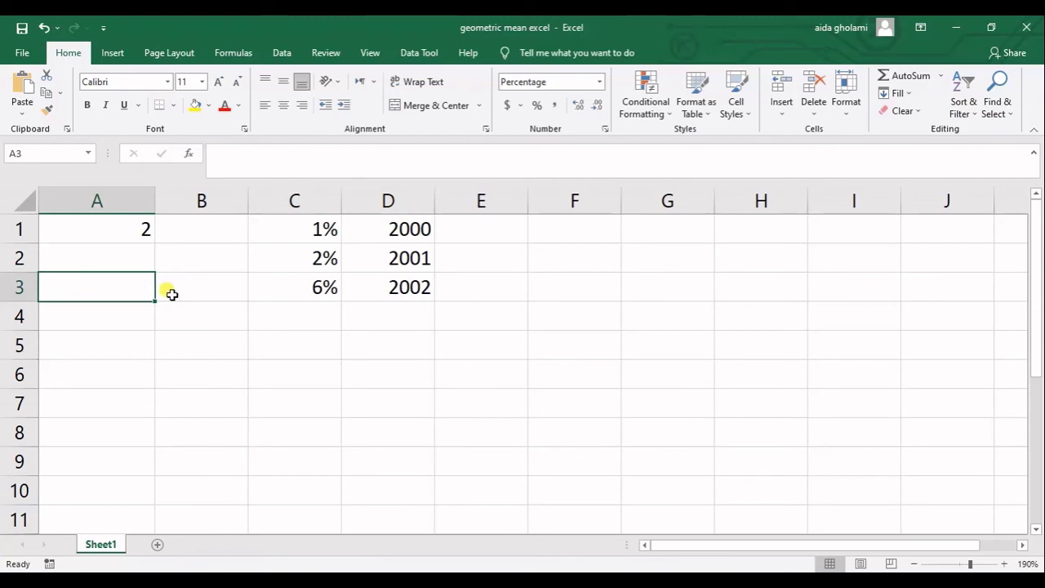
text(=g)
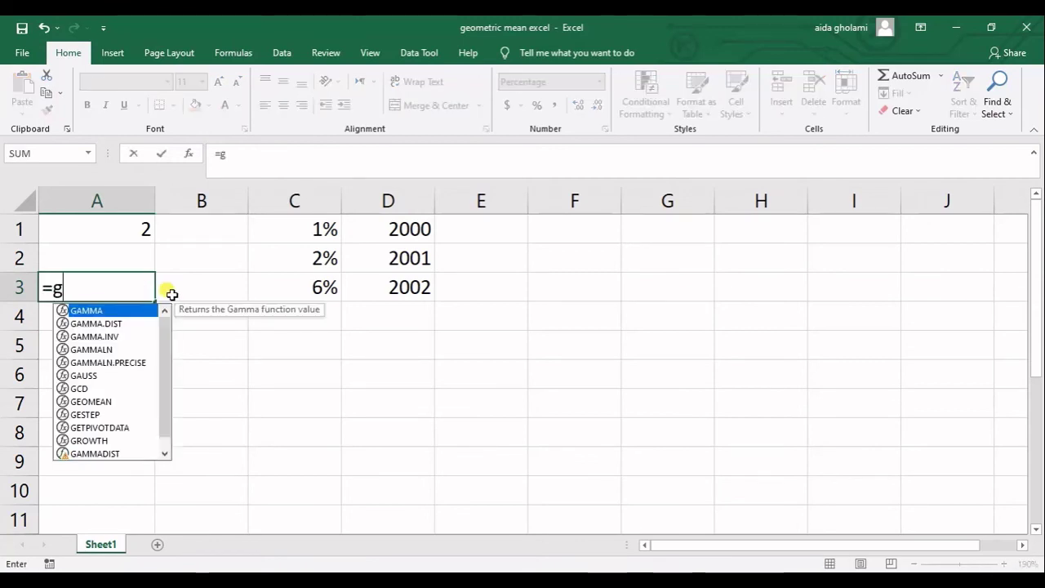
text(e)
double_click(123, 310)
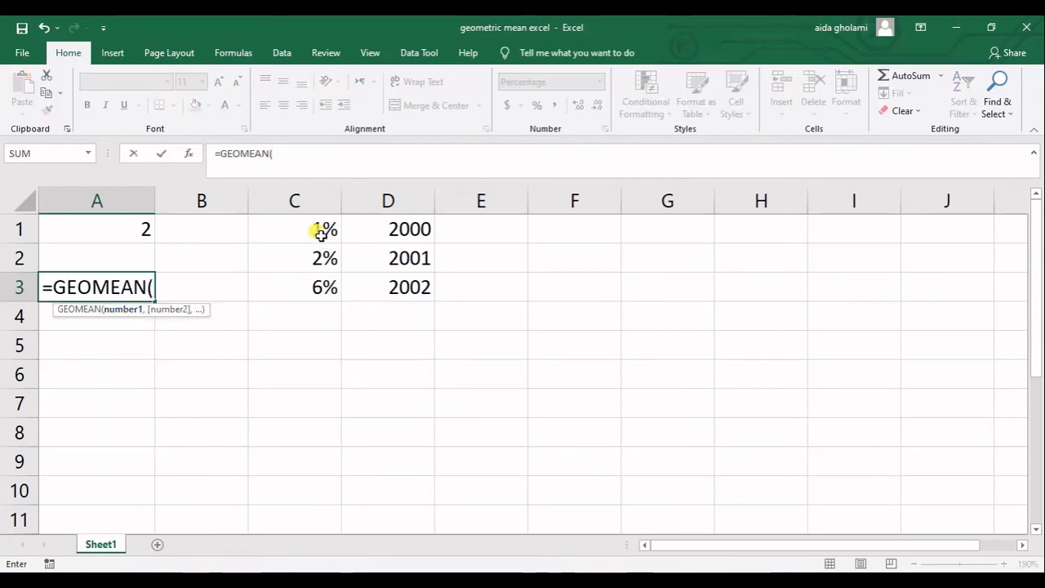
drag(322, 230, 335, 295)
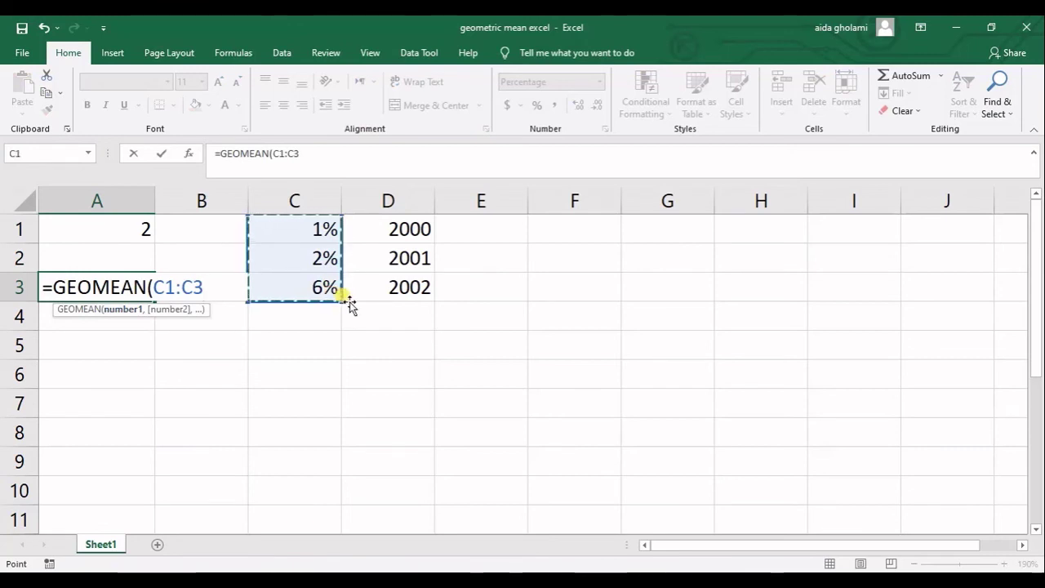
text())
key(Return)
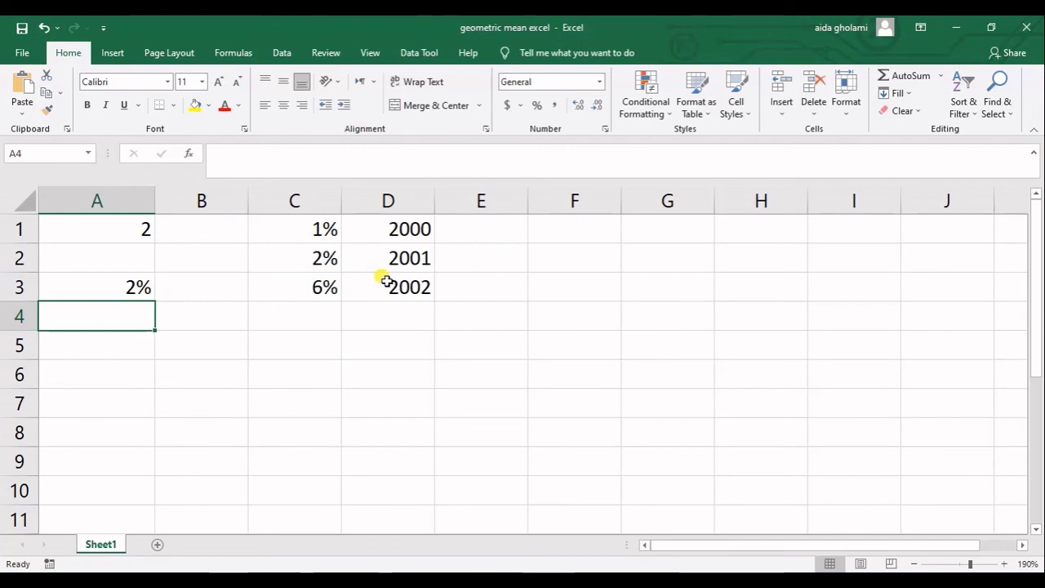
Enter =AVERAGE(C1:C3) in cell A4, giving 3%.
text(=)
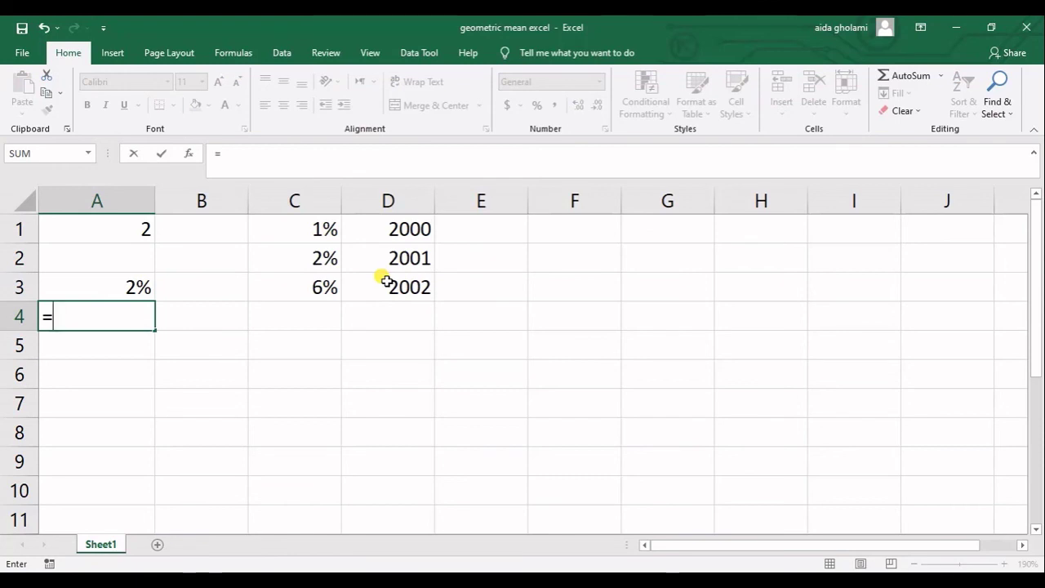
text(a)
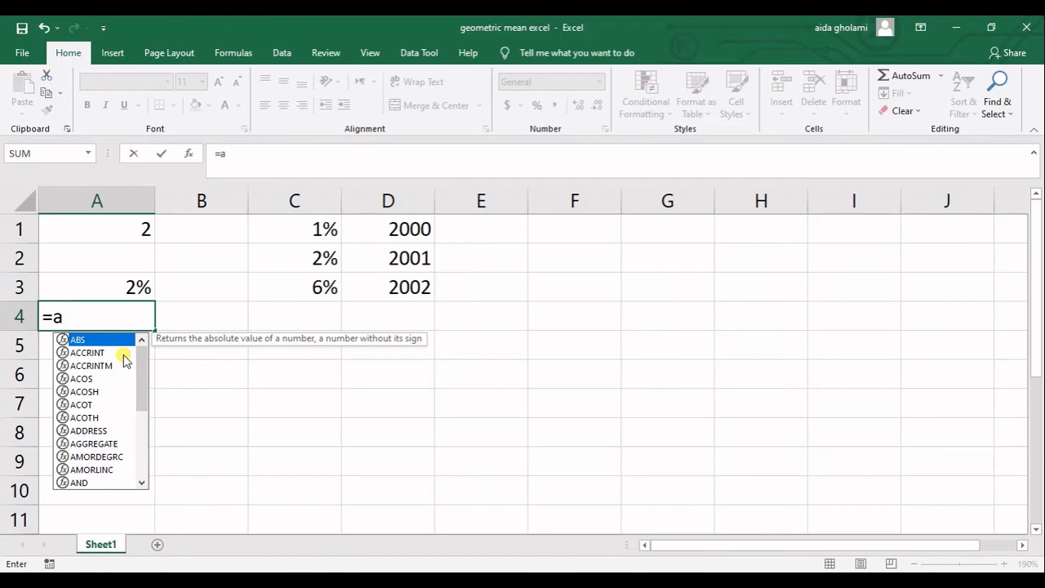
text(v)
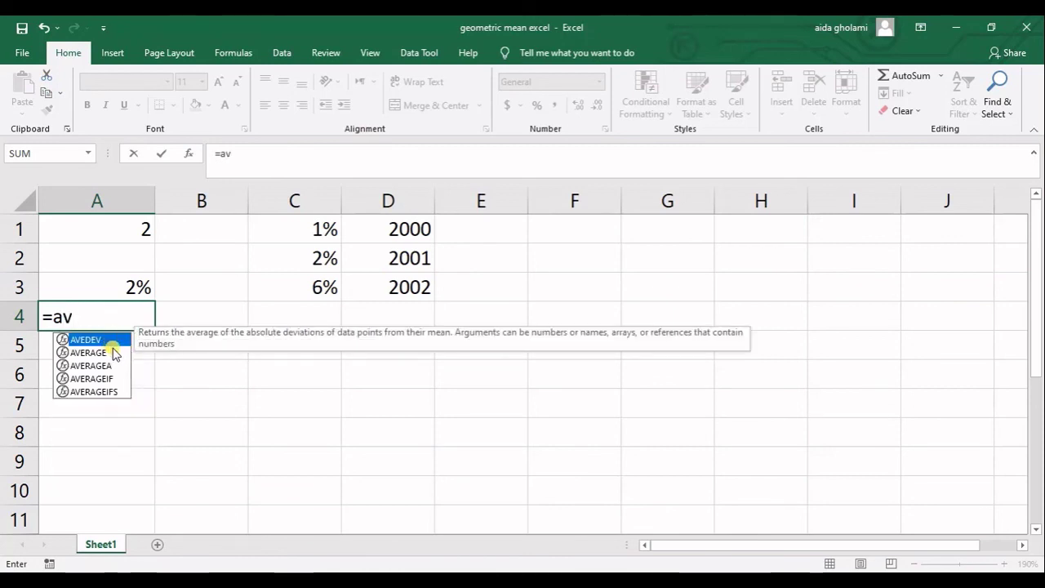
double_click(115, 355)
drag(397, 229, 408, 286)
drag(305, 228, 310, 292)
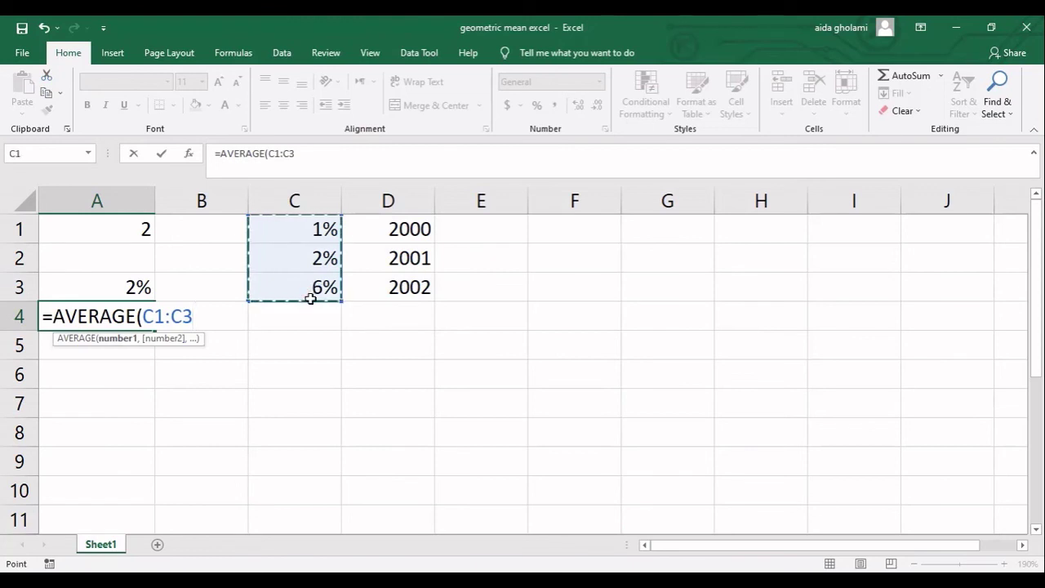
text())
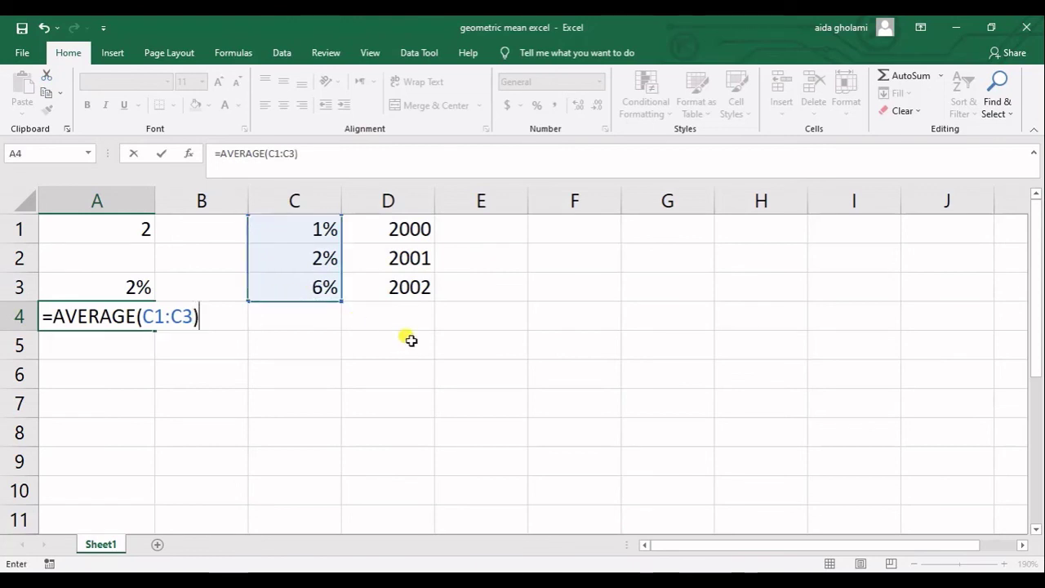
key(Return)
click(292, 276)
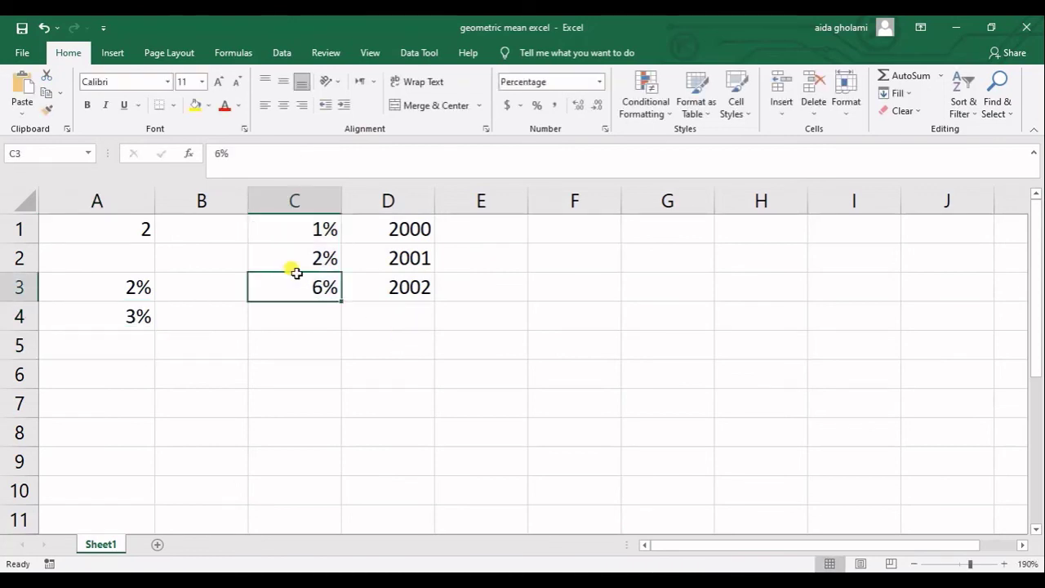